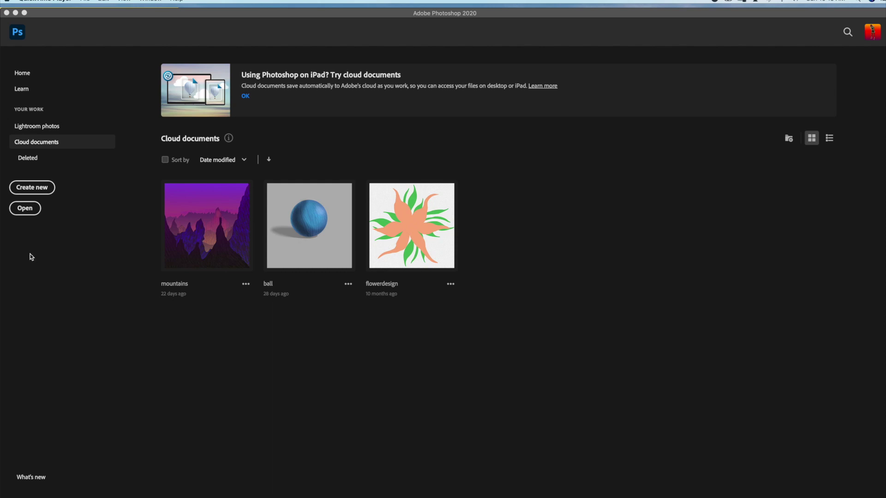
Step: Bring Photoshop forward and start opening an image file from the Home screen
{"action": "left_click", "coordinate": [37, 238]}
{"action": "left_click", "coordinate": [25, 209]}
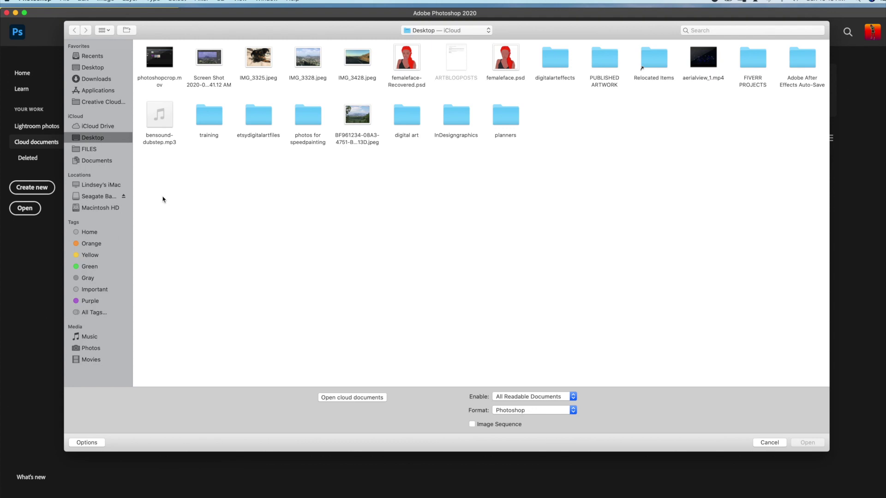
Step: Open the landscape photo JPEG from the Desktop
{"action": "left_click", "coordinate": [365, 121]}
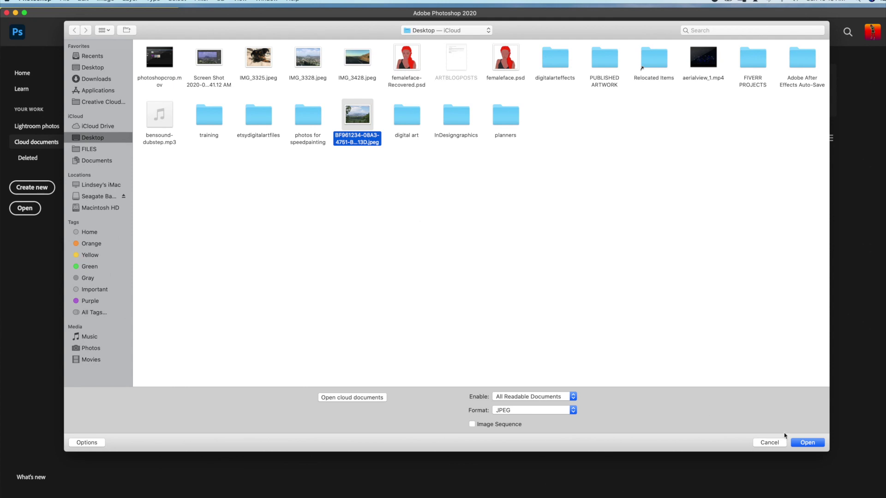
{"action": "left_click", "coordinate": [808, 443]}
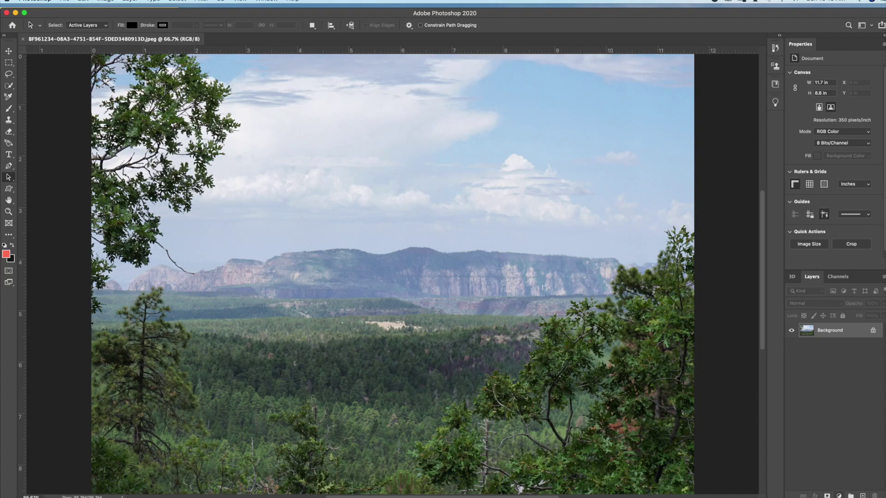
Step: Darken the photo with a Brightness/Contrast layer at Brightness -42 and Contrast 39
{"action": "left_click", "coordinate": [839, 491]}
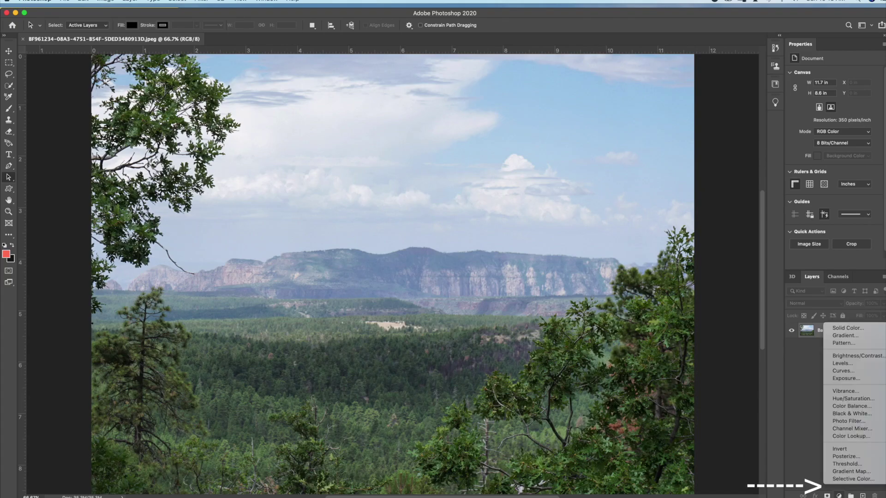
{"action": "left_click", "coordinate": [844, 358]}
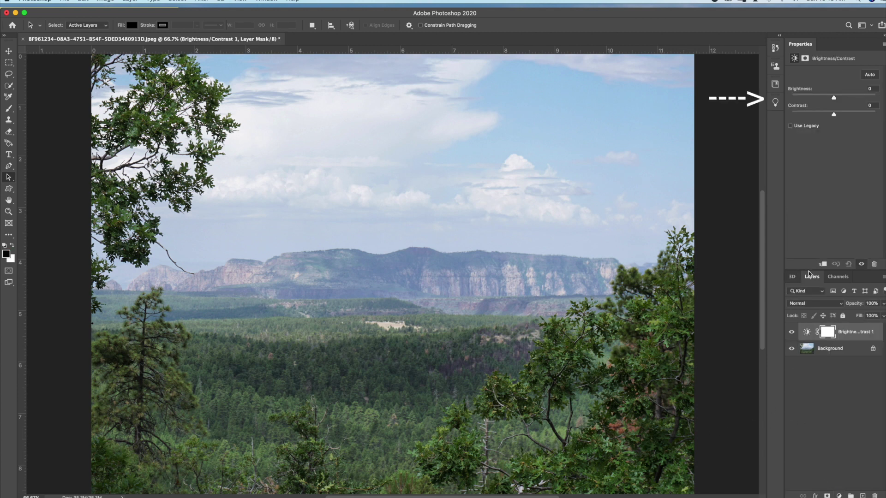
{"action": "left_click_drag", "start_coordinate": [841, 96], "coordinate": [823, 101]}
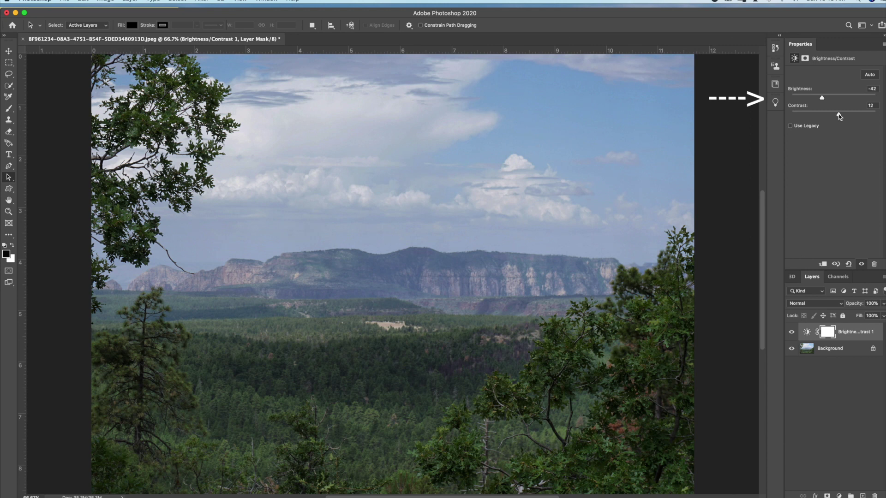
{"action": "left_click_drag", "start_coordinate": [839, 116], "coordinate": [845, 117]}
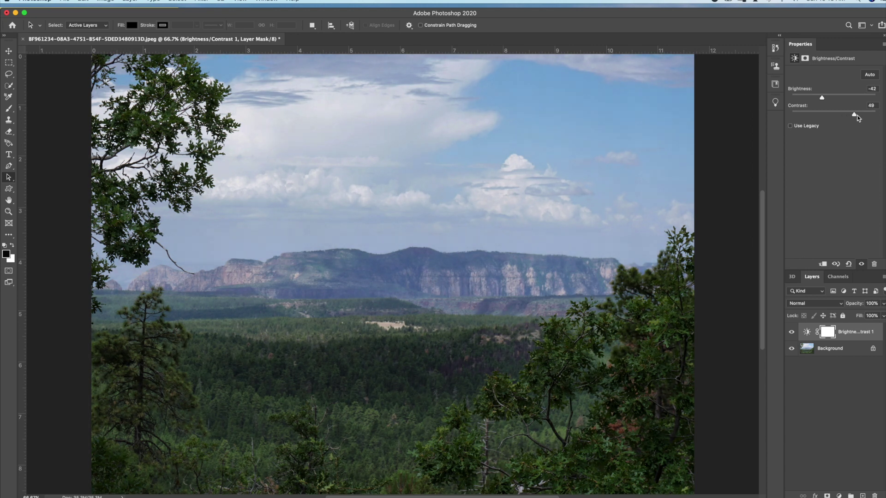
{"action": "left_click_drag", "start_coordinate": [854, 115], "coordinate": [853, 116]}
{"action": "left_click", "coordinate": [839, 496]}
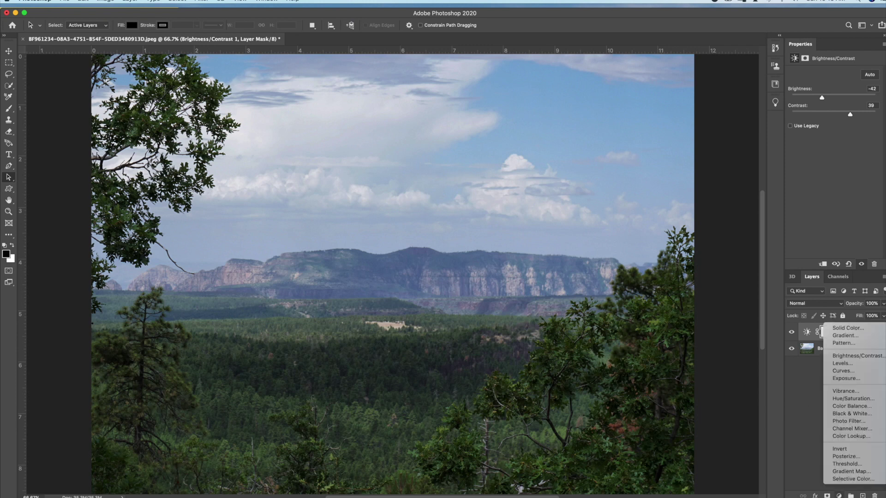
Step: Add a Hue/Saturation layer with Hue -5, Saturation +7 and Lightness +1
{"action": "left_click", "coordinate": [868, 399]}
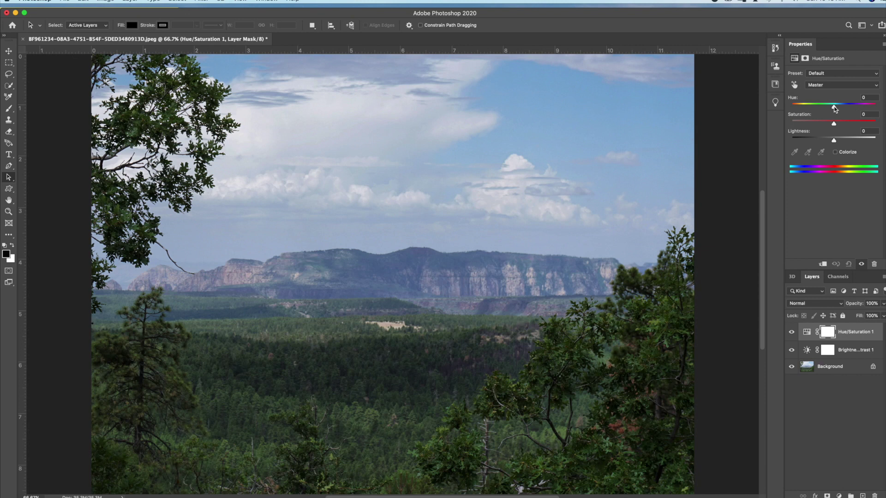
{"action": "mouse_move", "coordinate": [834, 108]}
{"action": "left_mouse_down"}
{"action": "mouse_move", "coordinate": [850, 106]}
{"action": "mouse_move", "coordinate": [822, 109]}
{"action": "mouse_move", "coordinate": [833, 109]}
{"action": "left_mouse_up"}
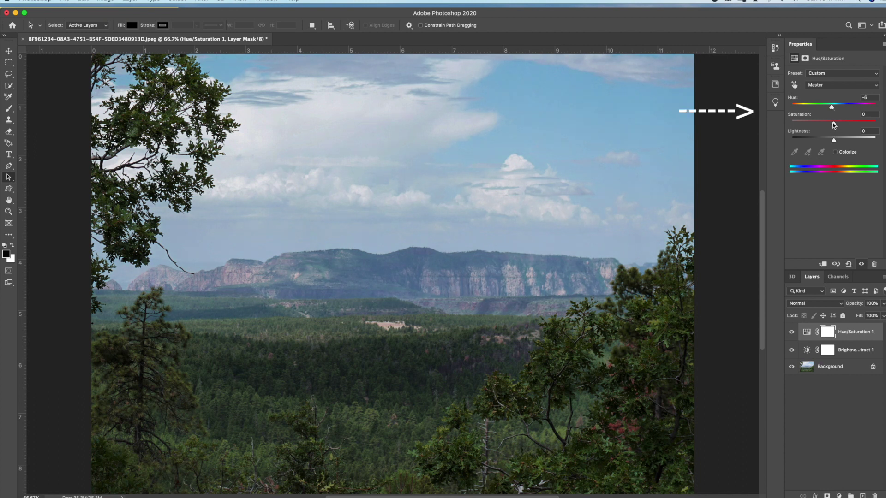
{"action": "left_click_drag", "start_coordinate": [835, 125], "coordinate": [843, 125]}
{"action": "left_click_drag", "start_coordinate": [846, 123], "coordinate": [835, 143]}
Step: Add a Vibrance layer with Vibrance +63 and Saturation +3
{"action": "left_click", "coordinate": [840, 496]}
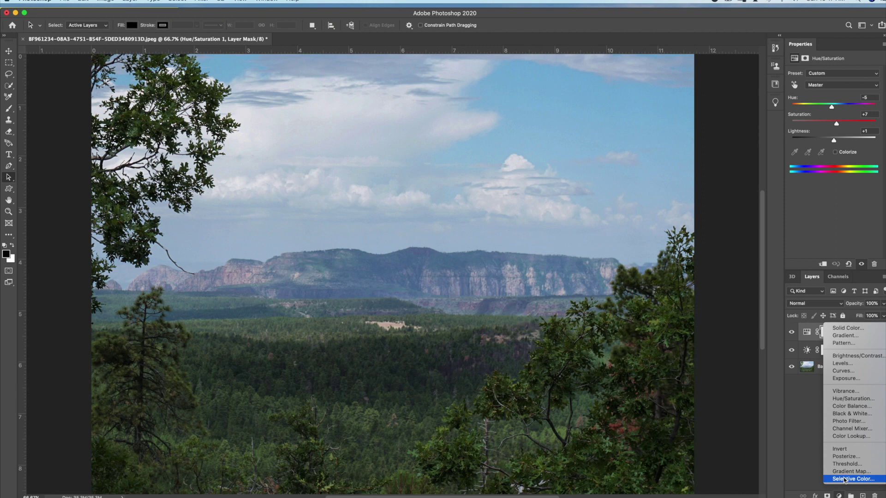
{"action": "left_click", "coordinate": [846, 391]}
{"action": "scroll", "coordinate": [745, 234], "scroll_direction": "down", "scroll_amount": 1}
{"action": "scroll", "coordinate": [746, 234], "scroll_direction": "left", "scroll_amount": 1}
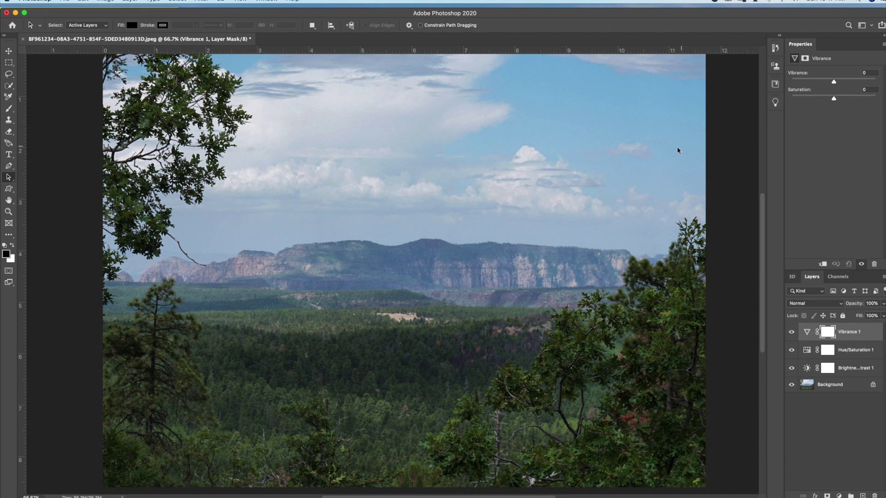
{"action": "scroll", "coordinate": [603, 173], "scroll_direction": "up", "scroll_amount": 1}
{"action": "scroll", "coordinate": [603, 173], "scroll_direction": "right", "scroll_amount": 2}
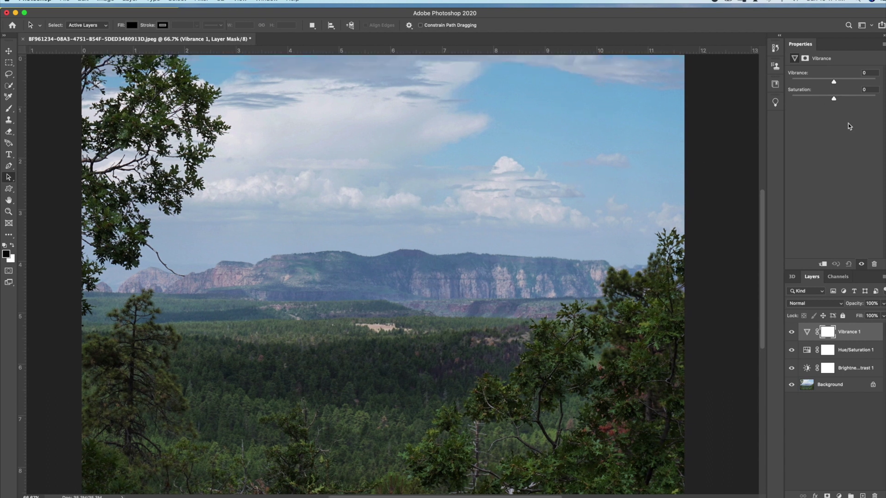
{"action": "left_click_drag", "start_coordinate": [837, 82], "coordinate": [864, 83]}
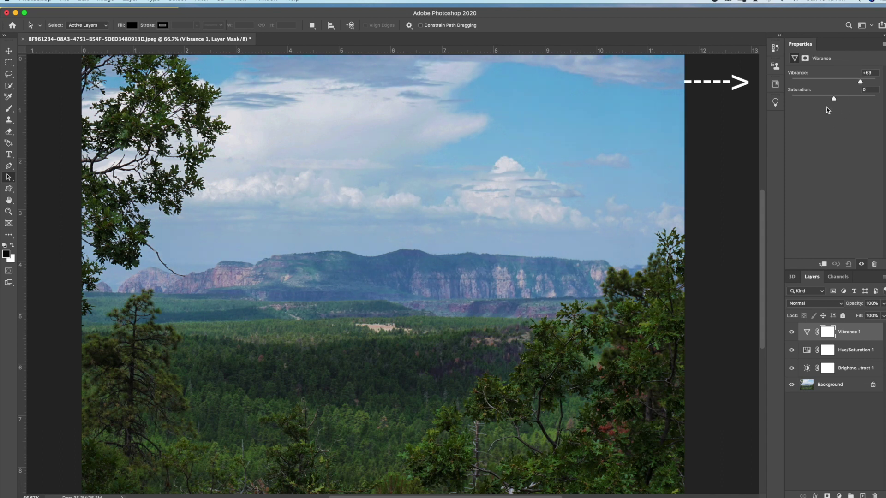
{"action": "left_click_drag", "start_coordinate": [844, 102], "coordinate": [849, 101]}
{"action": "left_click_drag", "start_coordinate": [838, 99], "coordinate": [836, 99]}
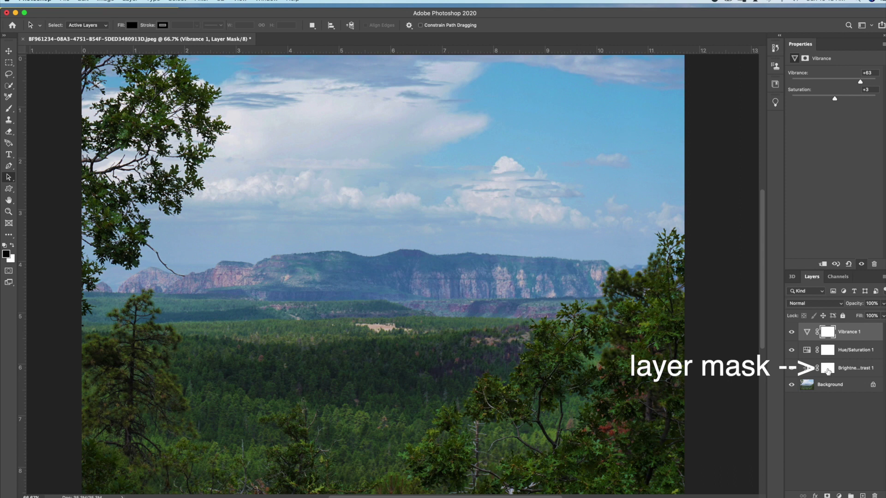
Step: Target the Brightness/Contrast mask and pick a Soft Round brush at 118 px
{"action": "left_click", "coordinate": [828, 370]}
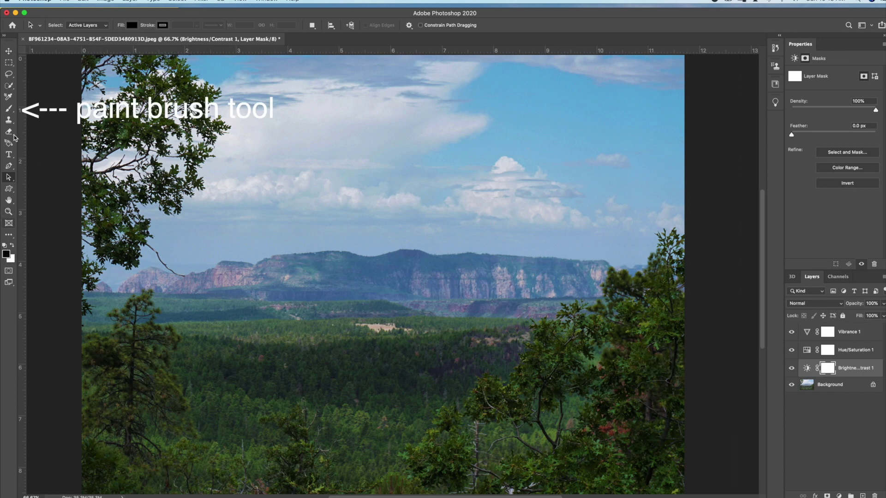
{"action": "left_click", "coordinate": [9, 108]}
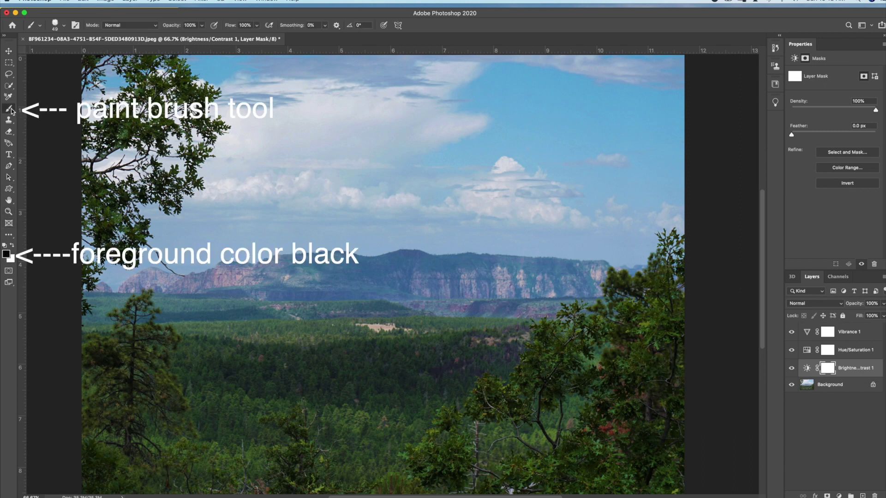
{"action": "left_click", "coordinate": [64, 26]}
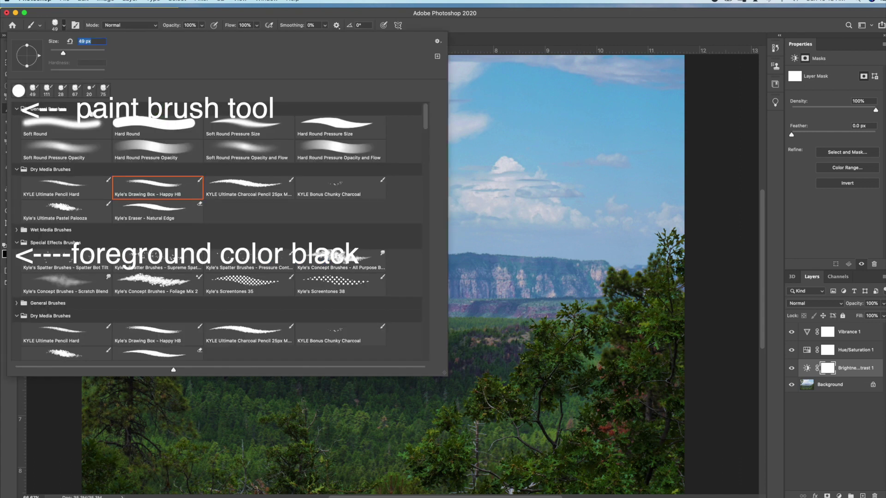
{"action": "left_click", "coordinate": [79, 130]}
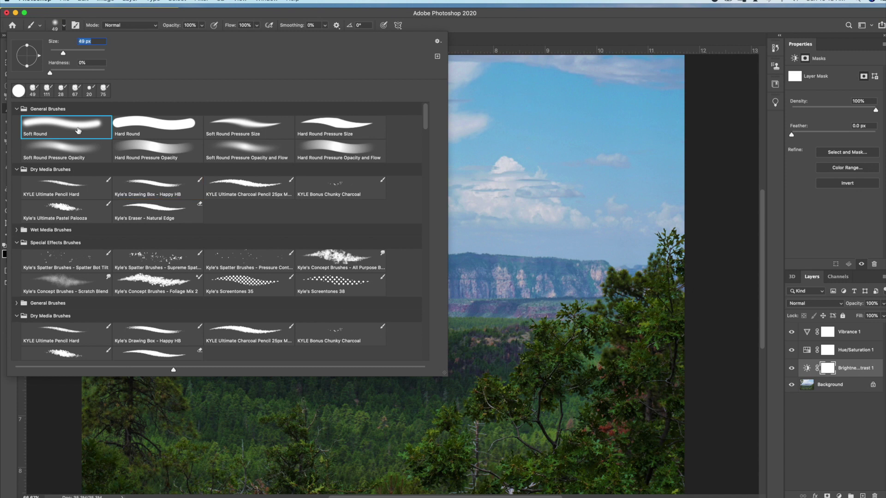
{"action": "left_click_drag", "start_coordinate": [63, 55], "coordinate": [83, 56]}
{"action": "key", "text": "Return"}
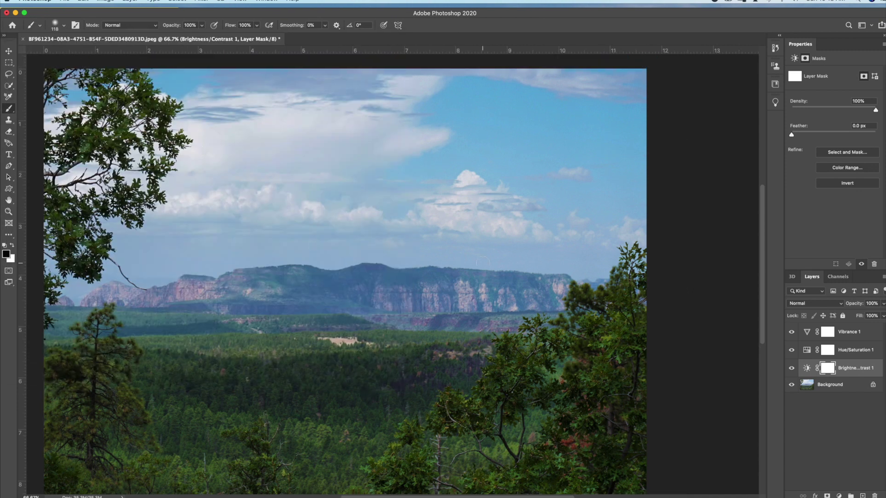
Step: Enlarge the brush to 194 px and paint black over the mesa on the mask
{"action": "left_click", "coordinate": [64, 26]}
{"action": "left_click_drag", "start_coordinate": [80, 54], "coordinate": [95, 54]}
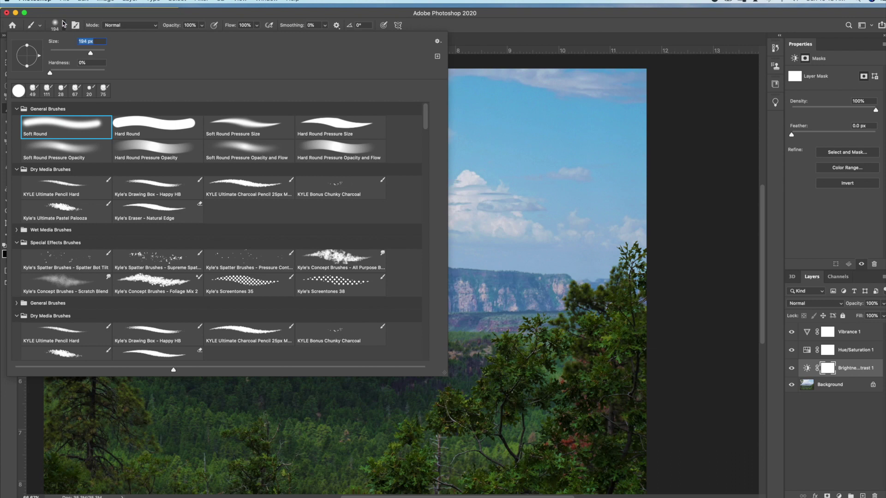
{"action": "key", "text": "Return"}
{"action": "left_click_drag", "start_coordinate": [261, 282], "coordinate": [99, 297]}
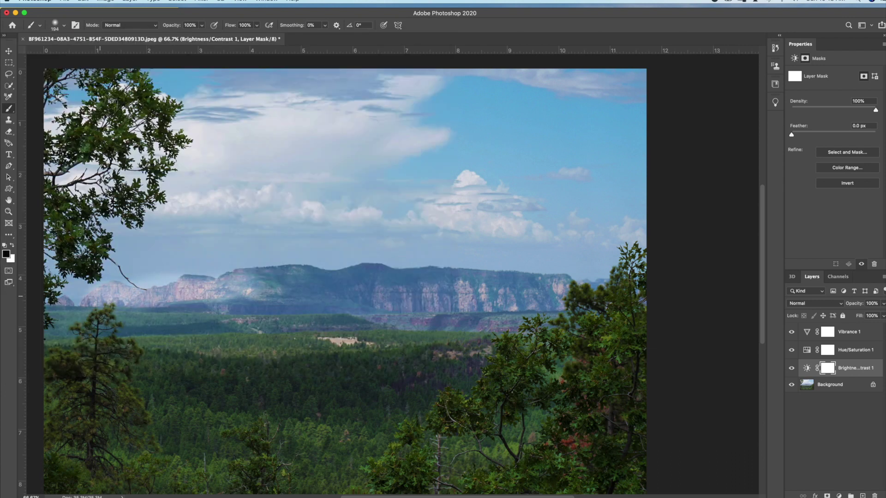
{"action": "mouse_move", "coordinate": [200, 287]}
{"action": "left_mouse_down"}
{"action": "mouse_move", "coordinate": [231, 276]}
{"action": "mouse_move", "coordinate": [374, 277]}
{"action": "mouse_move", "coordinate": [319, 295]}
{"action": "mouse_move", "coordinate": [424, 287]}
{"action": "mouse_move", "coordinate": [396, 291]}
{"action": "mouse_move", "coordinate": [415, 284]}
{"action": "mouse_move", "coordinate": [383, 279]}
{"action": "mouse_move", "coordinate": [425, 292]}
{"action": "mouse_move", "coordinate": [540, 286]}
{"action": "mouse_move", "coordinate": [553, 296]}
{"action": "mouse_move", "coordinate": [477, 307]}
{"action": "mouse_move", "coordinate": [369, 303]}
{"action": "mouse_move", "coordinate": [391, 313]}
{"action": "mouse_move", "coordinate": [348, 324]}
{"action": "mouse_move", "coordinate": [201, 325]}
{"action": "mouse_move", "coordinate": [323, 306]}
{"action": "mouse_move", "coordinate": [136, 330]}
{"action": "mouse_move", "coordinate": [149, 318]}
{"action": "left_mouse_up"}
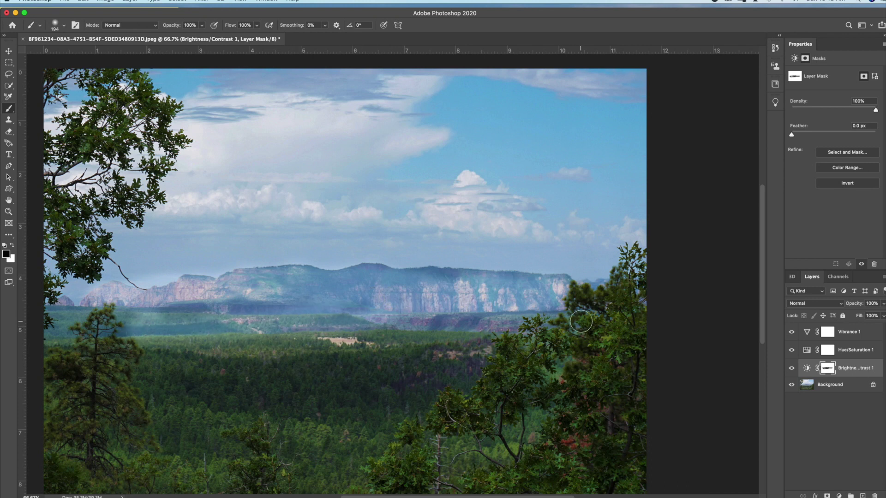
Step: Switch to white and paint along the mesa base and the hazy band below it
{"action": "scroll", "coordinate": [569, 320], "scroll_direction": "left", "scroll_amount": 3}
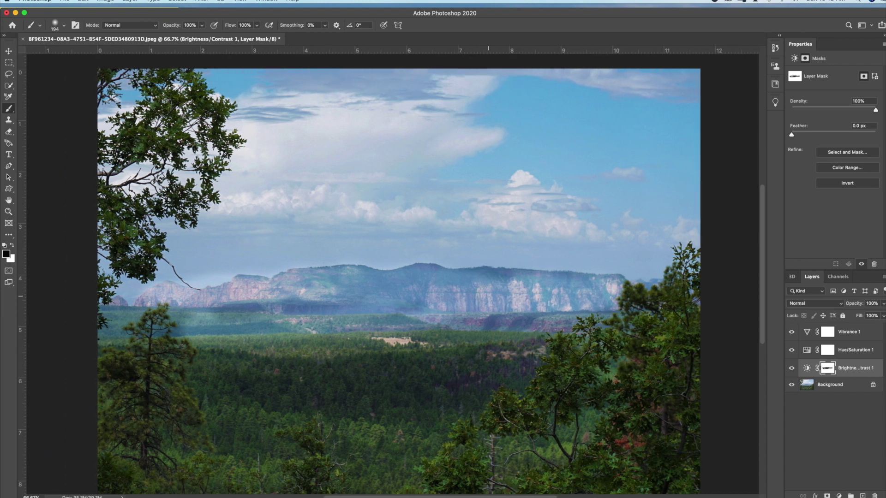
{"action": "left_click", "coordinate": [13, 246]}
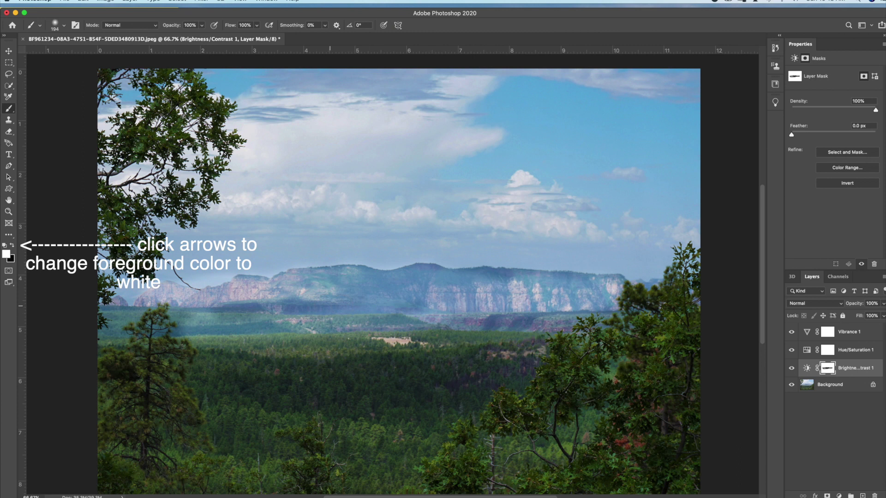
{"action": "left_click", "coordinate": [282, 304]}
{"action": "left_click_drag", "start_coordinate": [283, 304], "coordinate": [137, 296]}
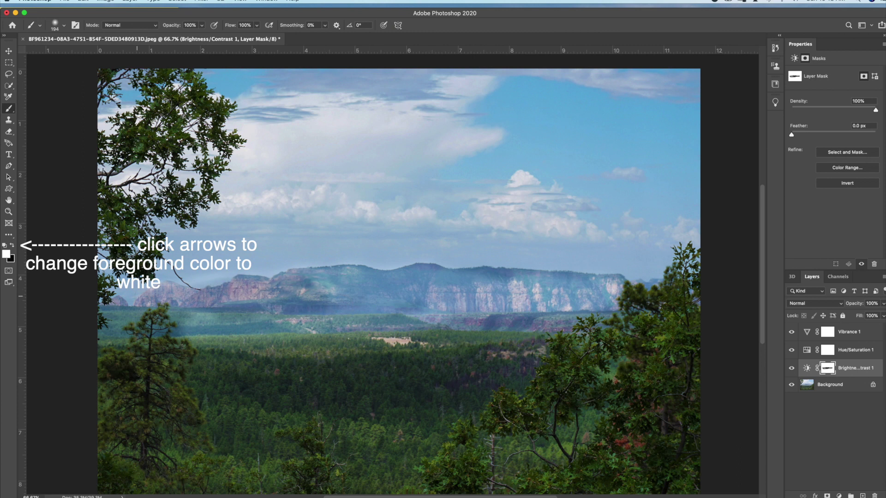
{"action": "mouse_move", "coordinate": [336, 286]}
{"action": "left_mouse_down"}
{"action": "mouse_move", "coordinate": [407, 279]}
{"action": "mouse_move", "coordinate": [350, 304]}
{"action": "mouse_move", "coordinate": [609, 297]}
{"action": "mouse_move", "coordinate": [392, 311]}
{"action": "mouse_move", "coordinate": [502, 302]}
{"action": "mouse_move", "coordinate": [644, 314]}
{"action": "left_mouse_up"}
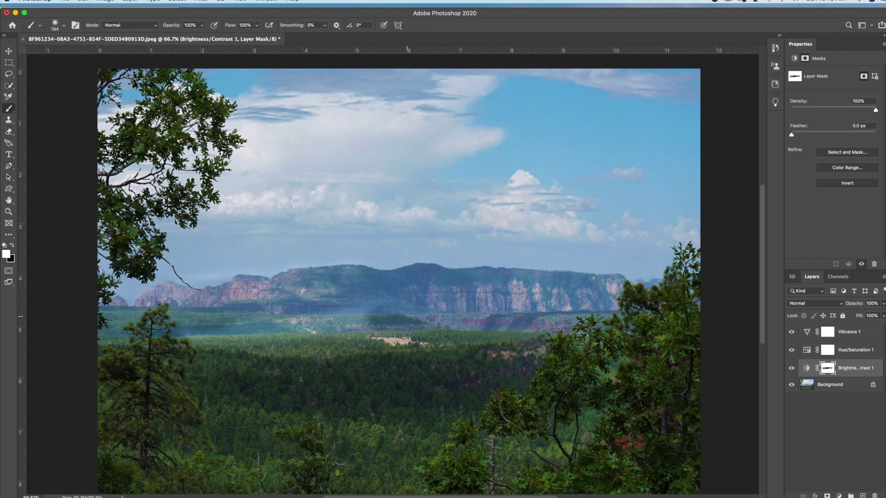
{"action": "left_click_drag", "start_coordinate": [408, 316], "coordinate": [166, 324]}
{"action": "left_click_drag", "start_coordinate": [255, 320], "coordinate": [194, 336]}
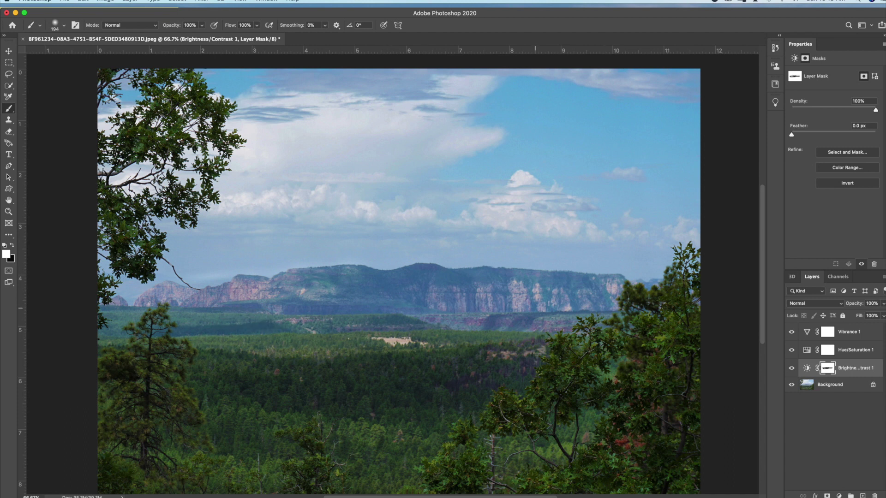
Step: Undo the last strokes and repaint white along the mountain ridge
{"action": "key", "text": "super+z"}
{"action": "left_click_drag", "start_coordinate": [308, 292], "coordinate": [180, 290]}
{"action": "scroll", "coordinate": [180, 291], "scroll_direction": "right", "scroll_amount": 1}
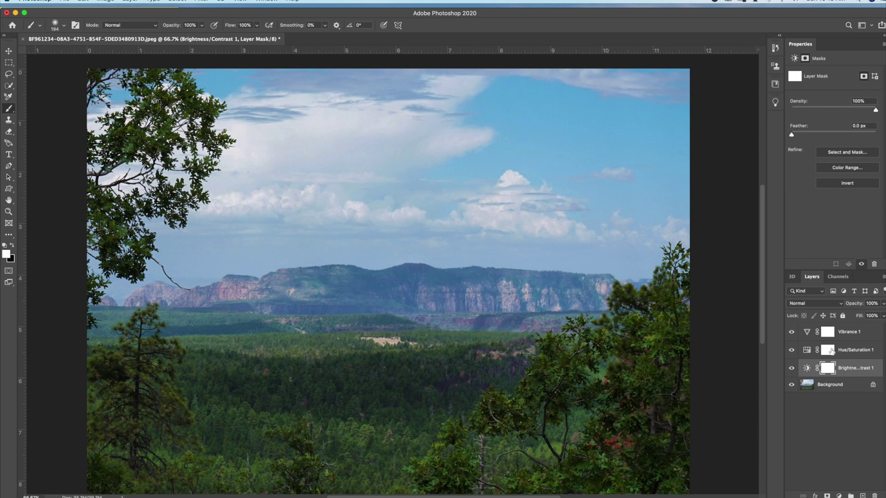
{"action": "left_click", "coordinate": [831, 352]}
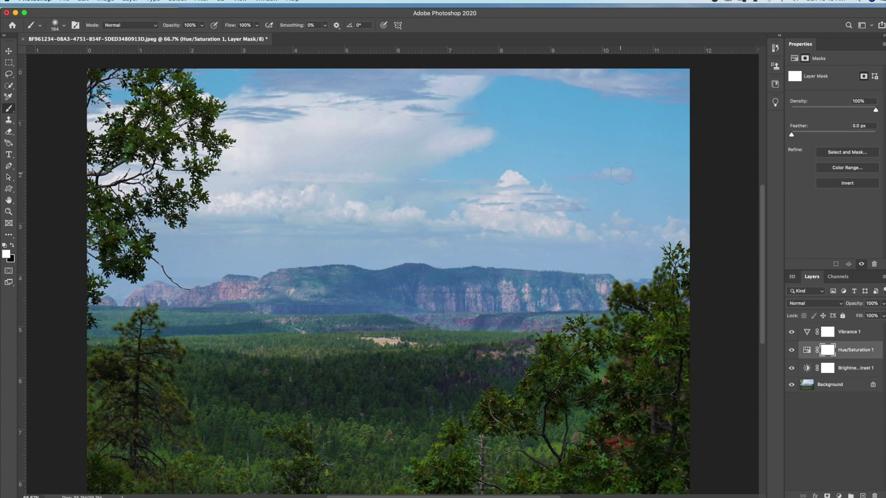
Step: Switch to black and paint over the clouds on the Hue/Saturation mask
{"action": "left_click", "coordinate": [12, 245]}
{"action": "left_click_drag", "start_coordinate": [261, 204], "coordinate": [296, 209]}
{"action": "left_click", "coordinate": [791, 333]}
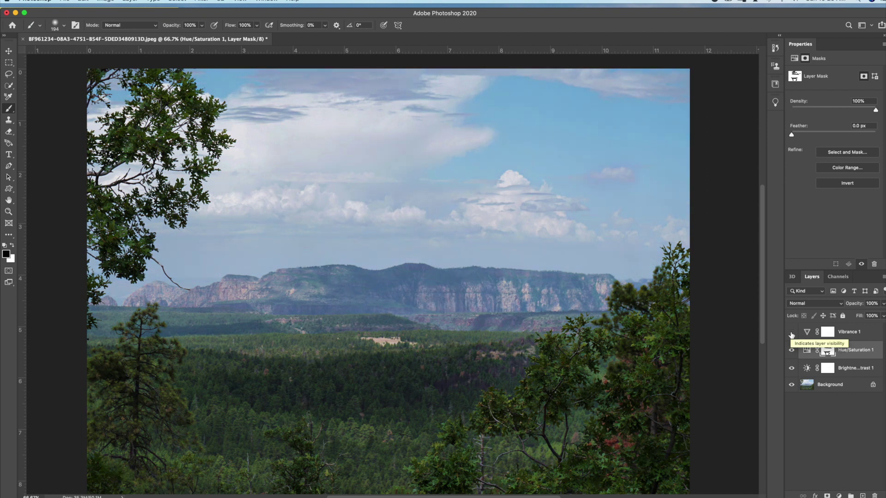
{"action": "left_click", "coordinate": [792, 333]}
{"action": "left_click", "coordinate": [792, 351]}
{"action": "left_click", "coordinate": [791, 350]}
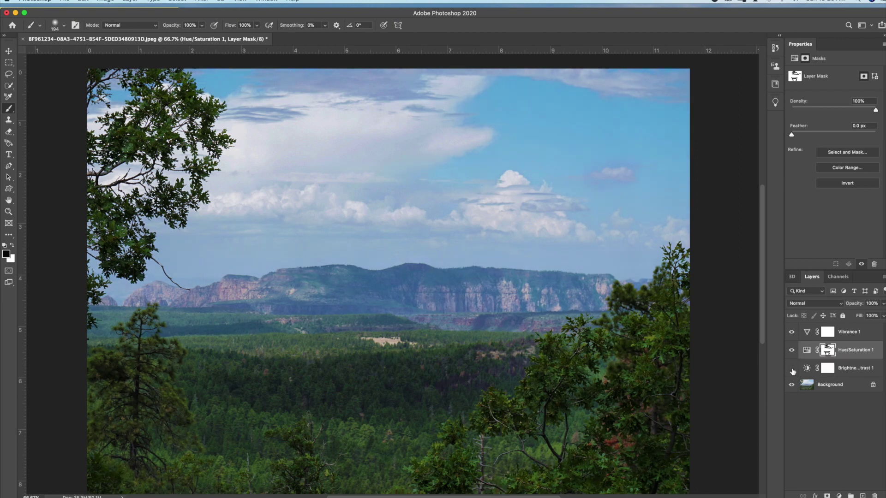
{"action": "left_click", "coordinate": [792, 369]}
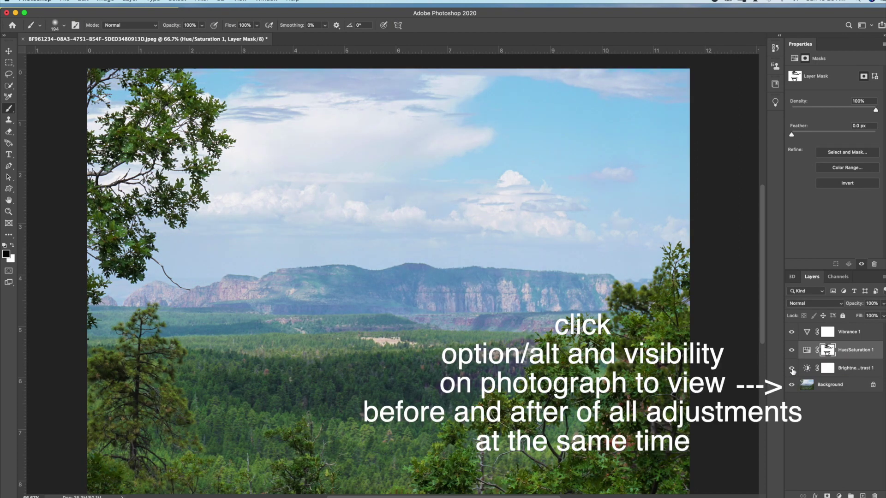
{"action": "left_click", "coordinate": [792, 369]}
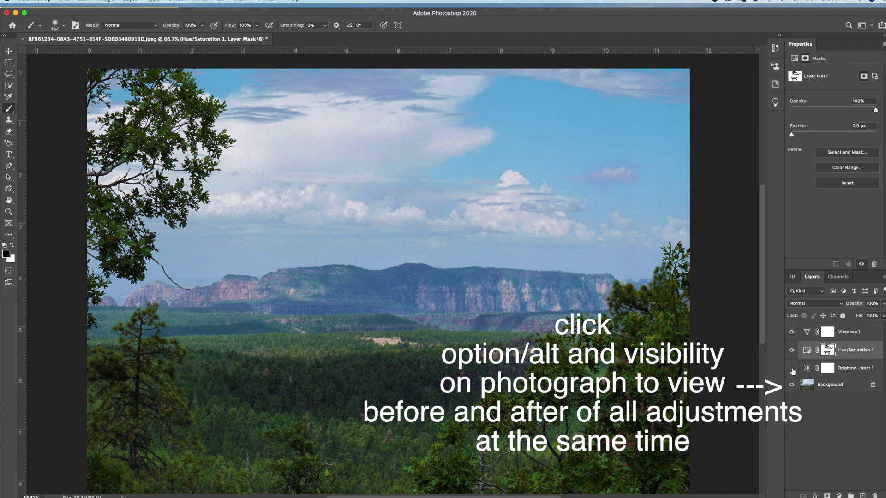
{"action": "left_click", "coordinate": [793, 370]}
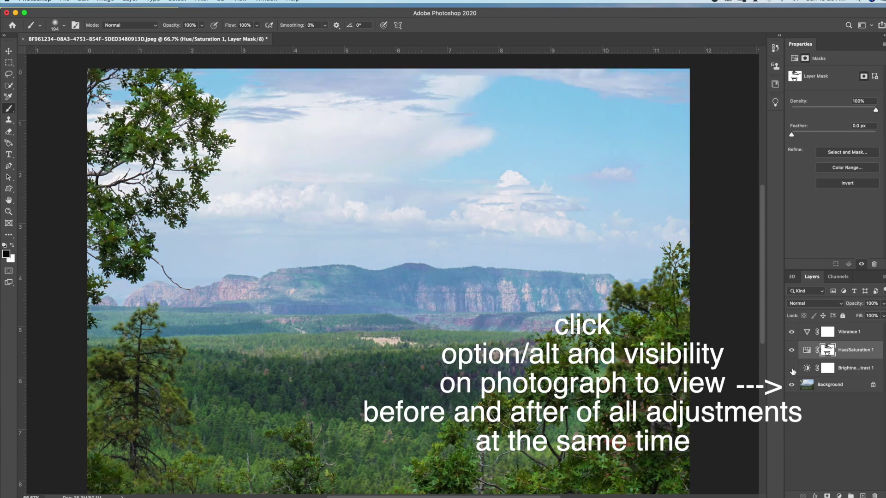
{"action": "left_click", "coordinate": [792, 370]}
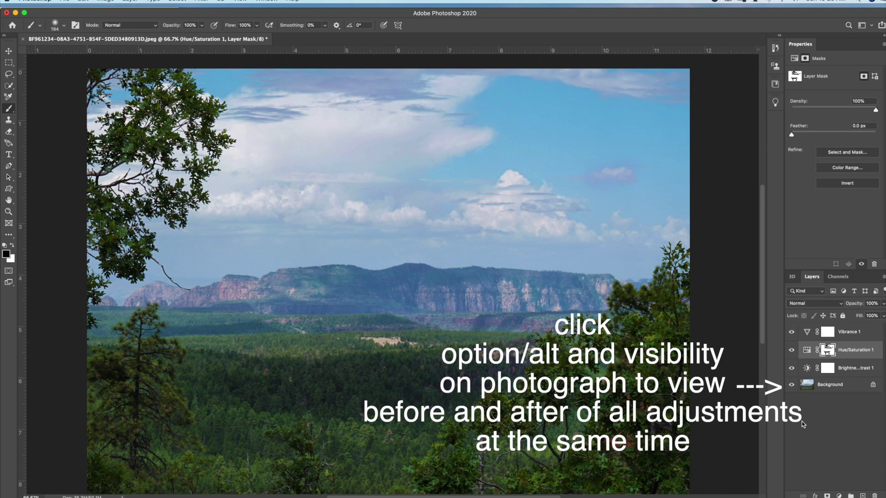